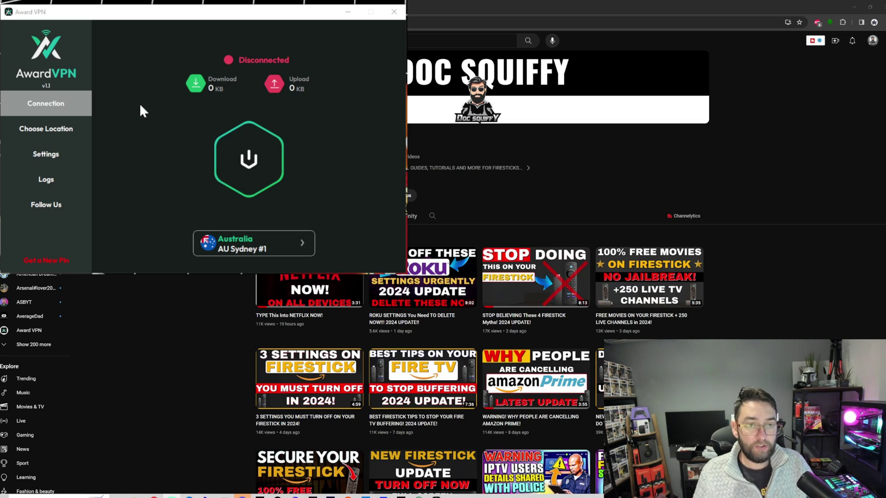
- Pick the United States server USA-New Jersey #1 from the Server Locations list
left_click(77, 131)
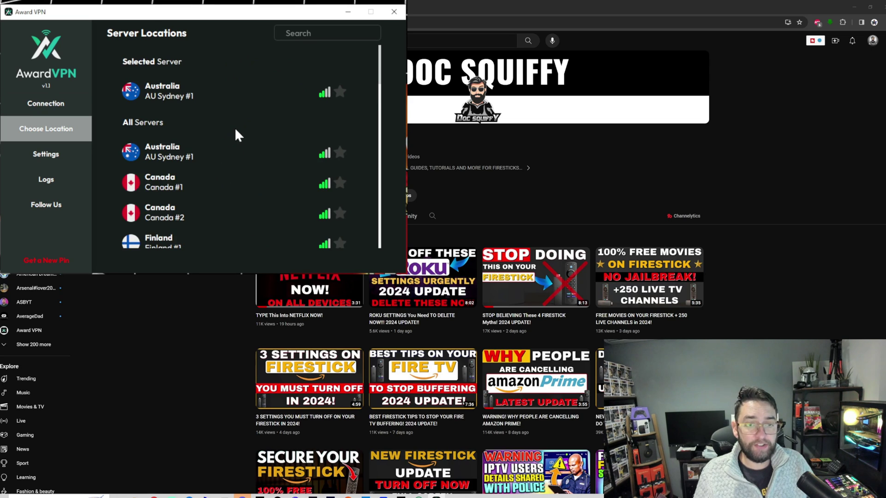
scroll(236, 135, "down", 5)
scroll(234, 139, "down", 4)
scroll(240, 144, "down", 2)
scroll(240, 139, "down", 4)
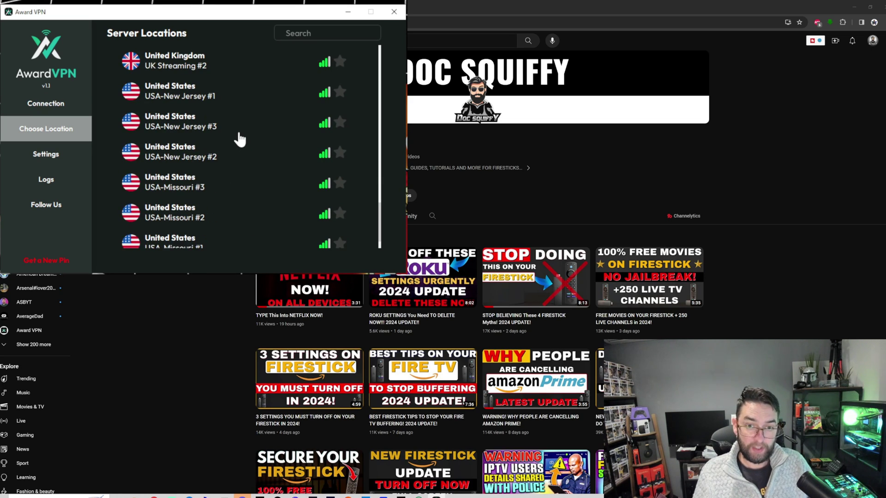
scroll(240, 139, "down", 1)
scroll(238, 141, "up", 3)
scroll(234, 147, "up", 3)
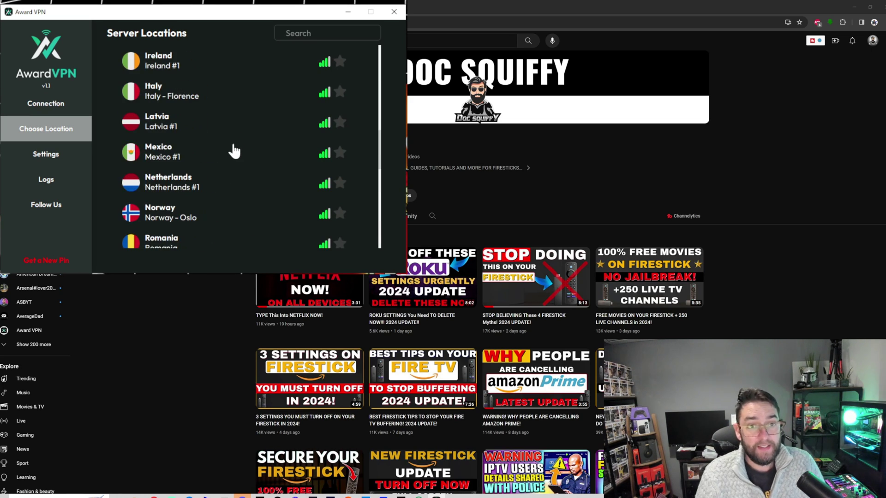
scroll(234, 147, "up", 3)
scroll(235, 146, "up", 2)
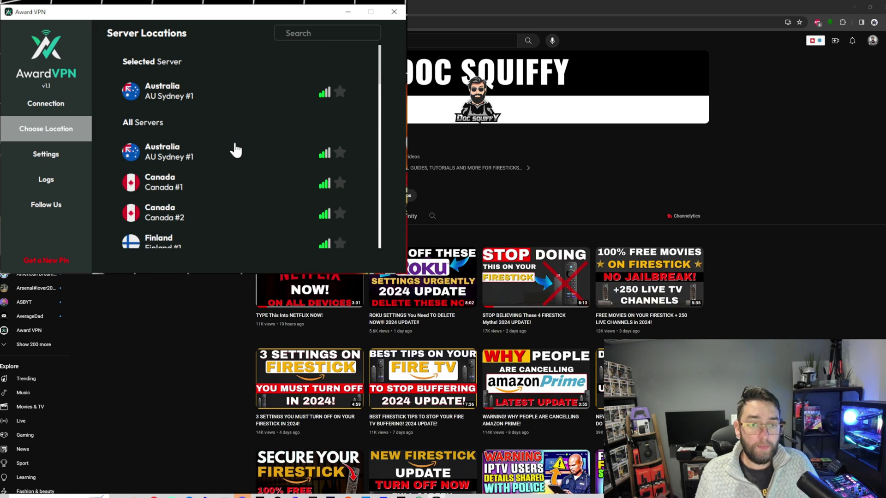
scroll(169, 138, "down", 10)
scroll(161, 110, "up", 10)
scroll(160, 137, "down", 5)
scroll(163, 141, "down", 5)
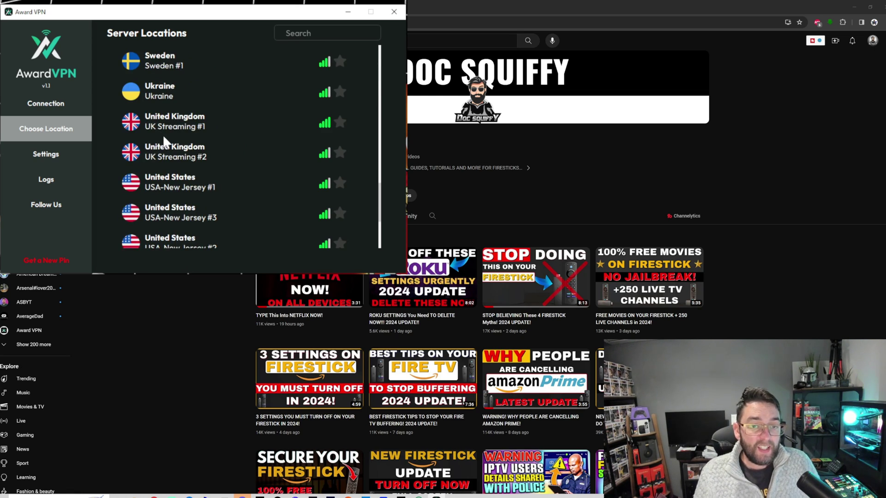
left_click(194, 129)
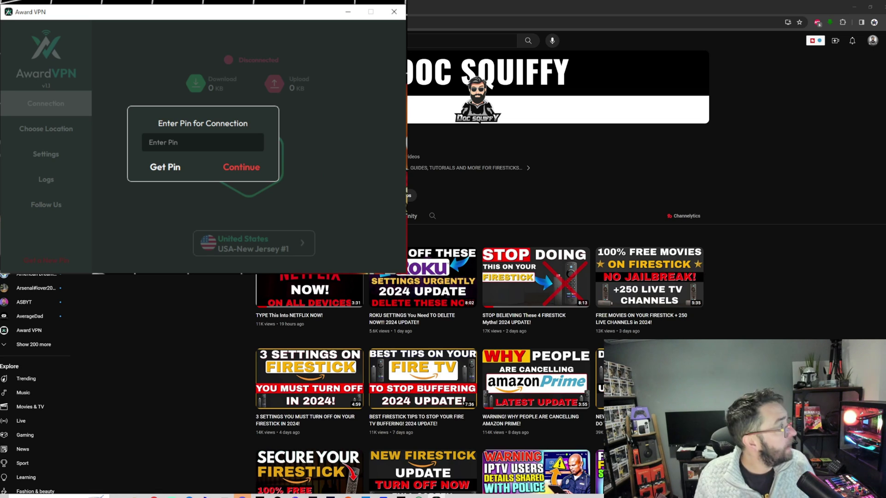
- Open award-vpn.com from the app's Get Pin link and scroll down its home page
left_click(168, 168)
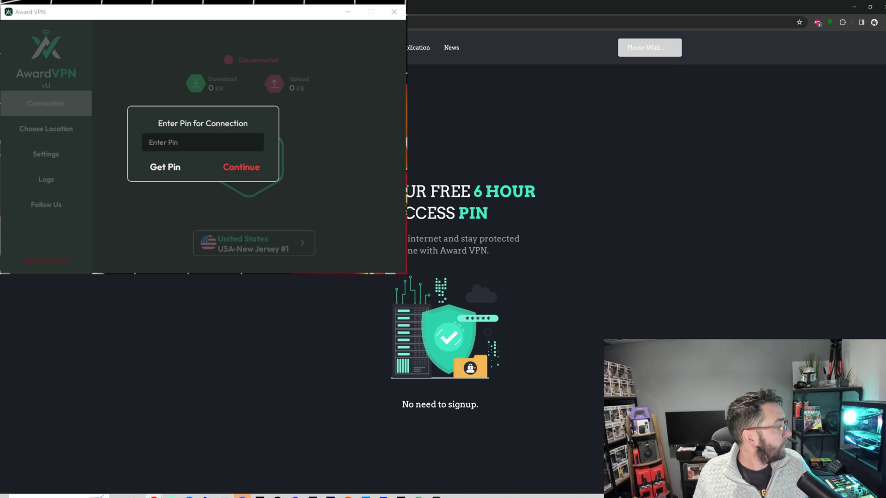
left_click(541, 217)
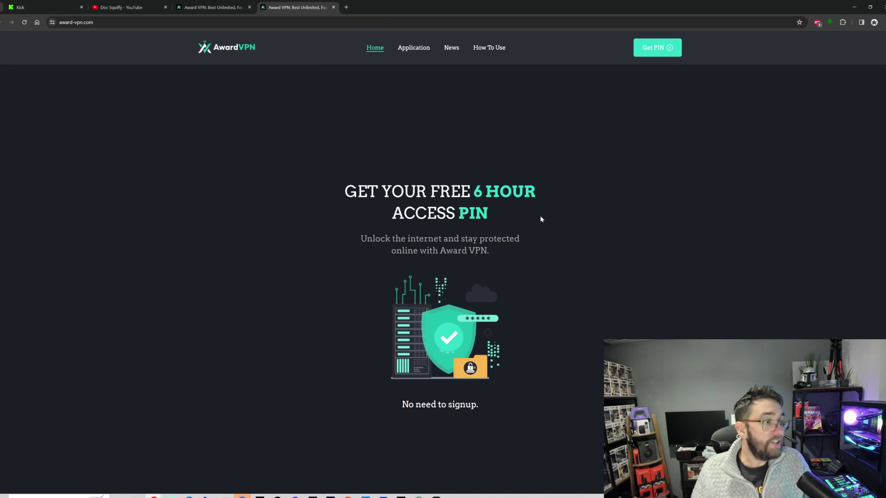
scroll(508, 243, "down", 5)
scroll(507, 243, "down", 5)
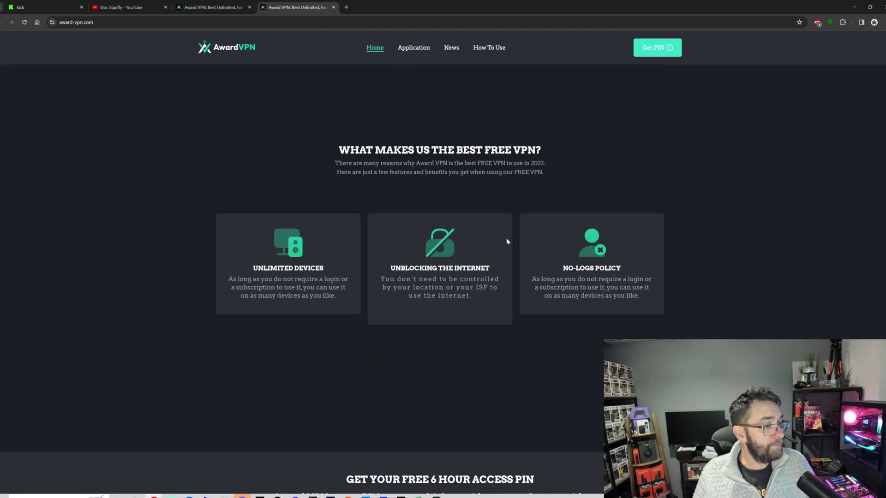
scroll(507, 242, "down", 3)
scroll(507, 242, "down", 3)
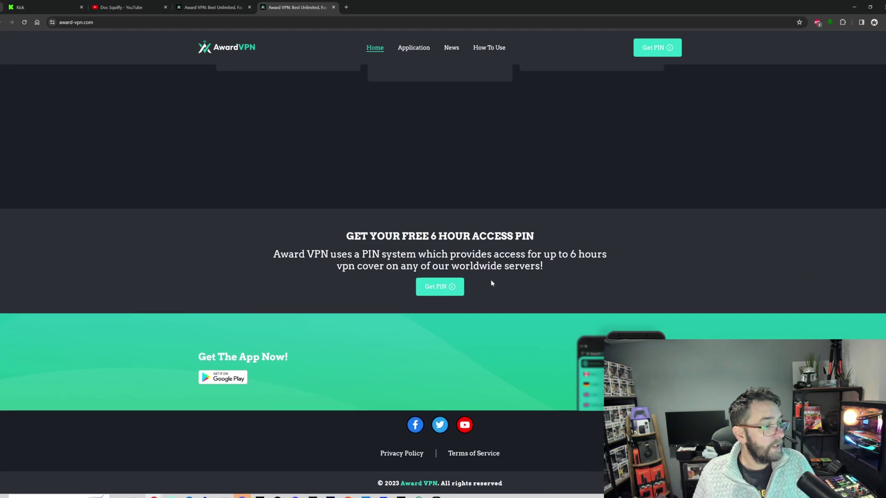
left_click(443, 287)
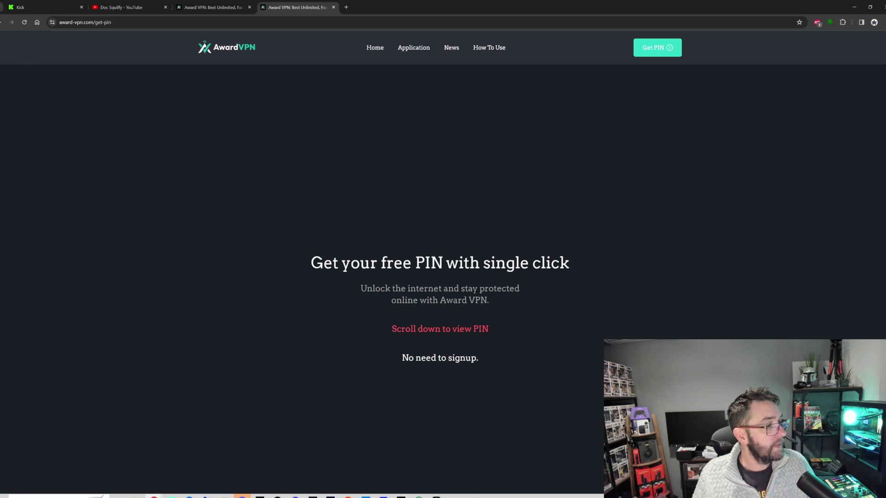
scroll(423, 172, "down", 3)
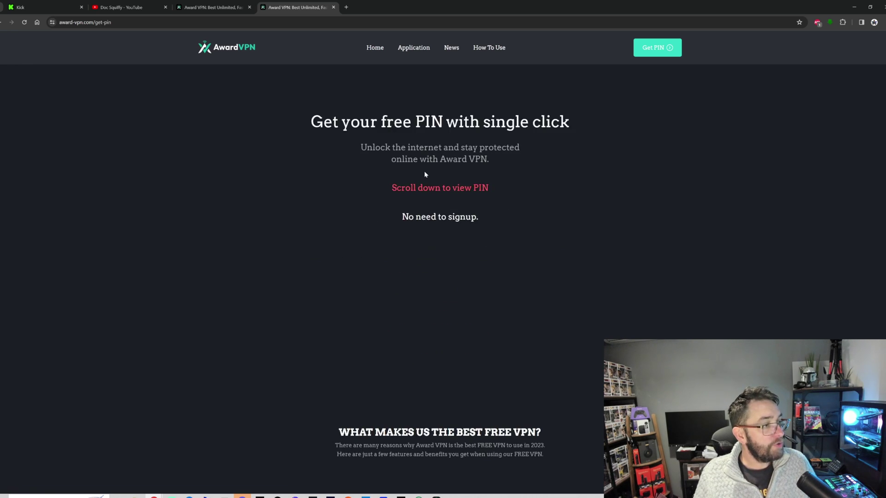
scroll(423, 174, "down", 4)
scroll(424, 184, "down", 6)
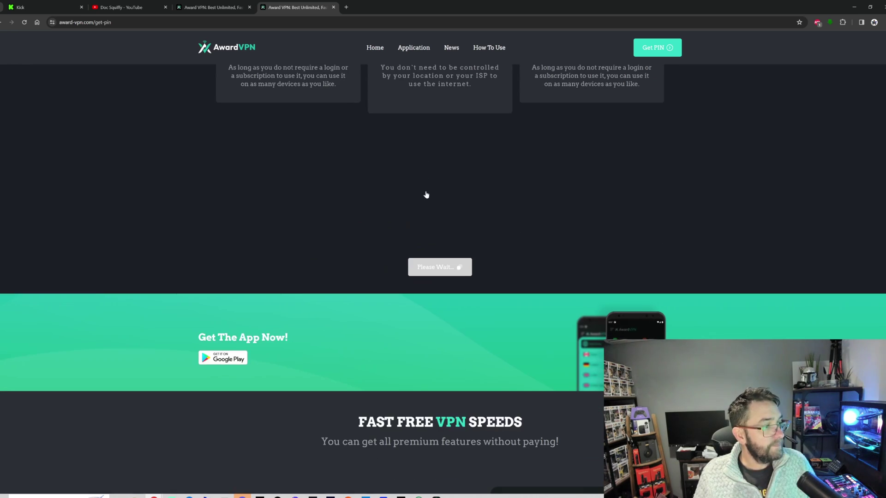
left_click(439, 268)
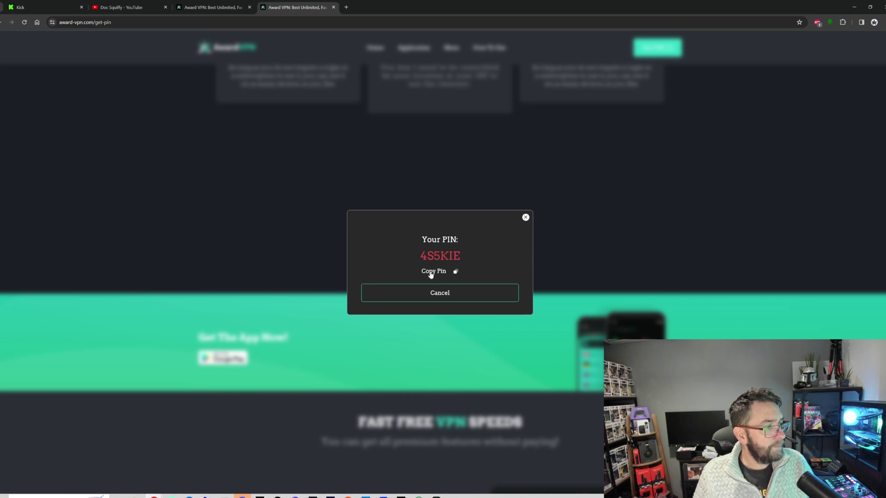
key("alt+Tab")
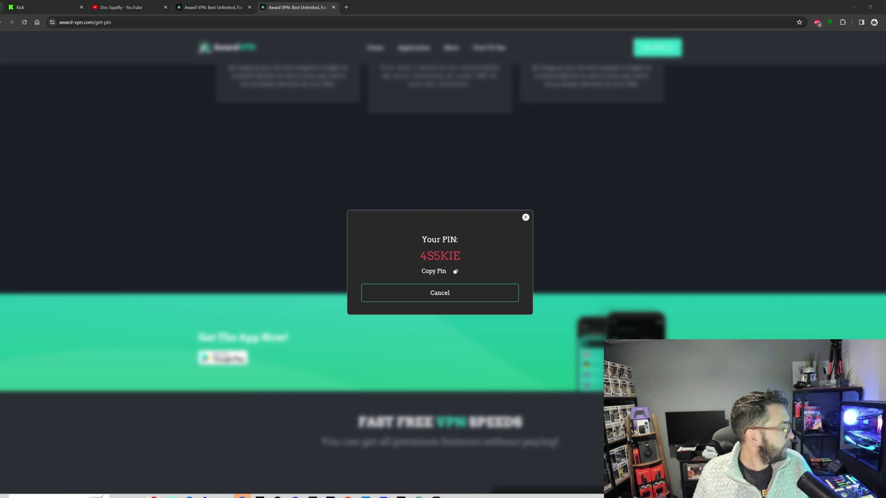
right_click(176, 143)
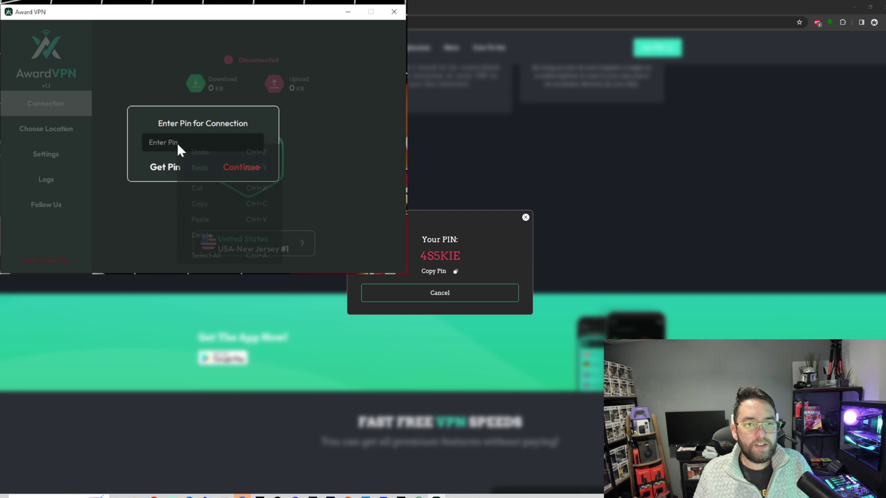
left_click(202, 219)
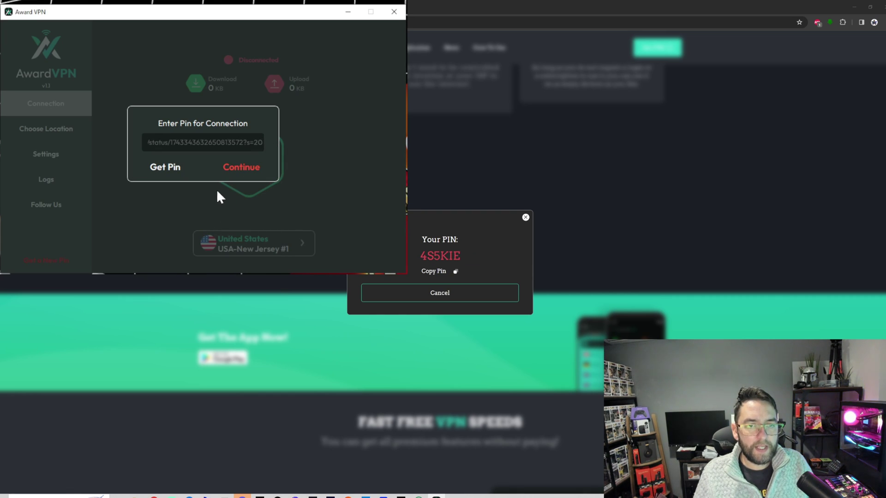
left_click(450, 272)
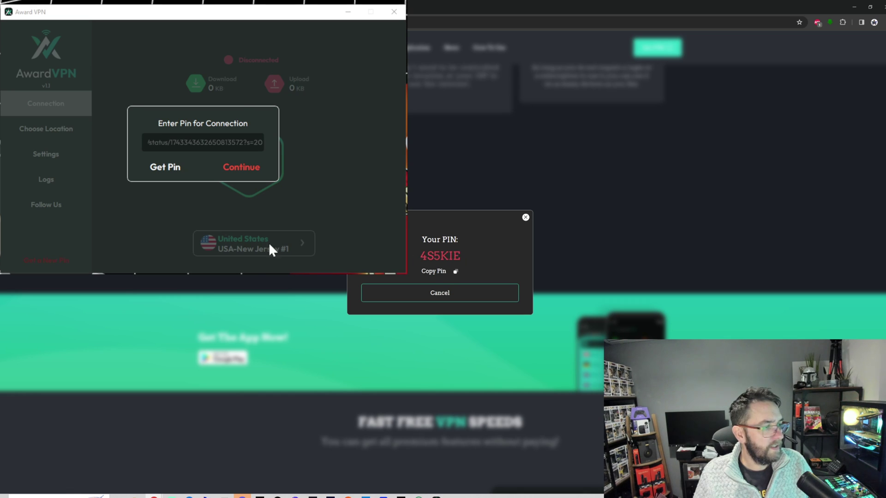
triple_click(167, 142)
right_click(177, 144)
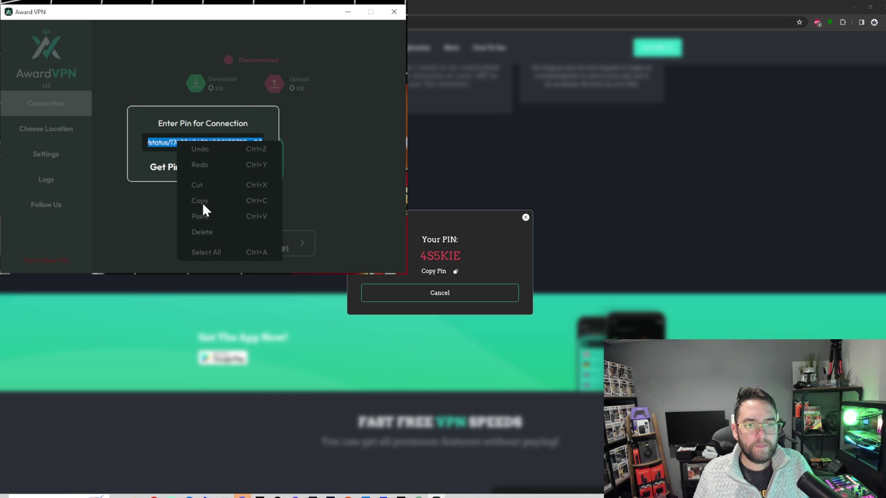
left_click(199, 217)
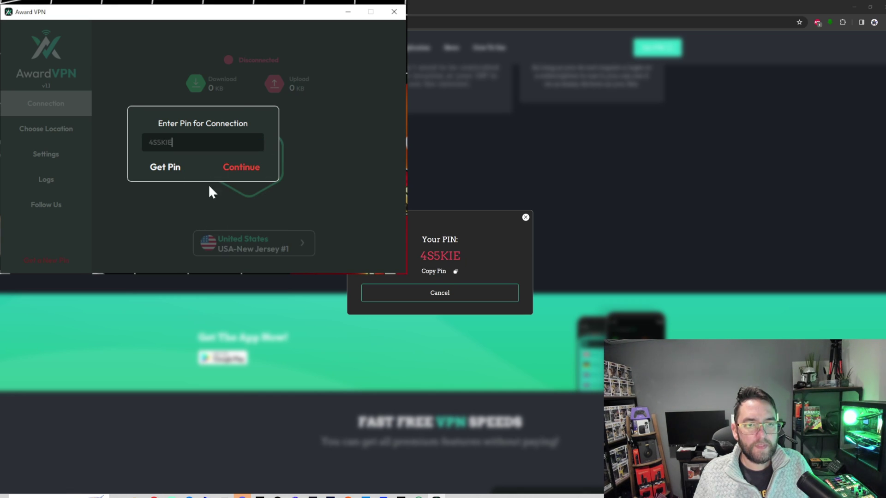
left_click(233, 173)
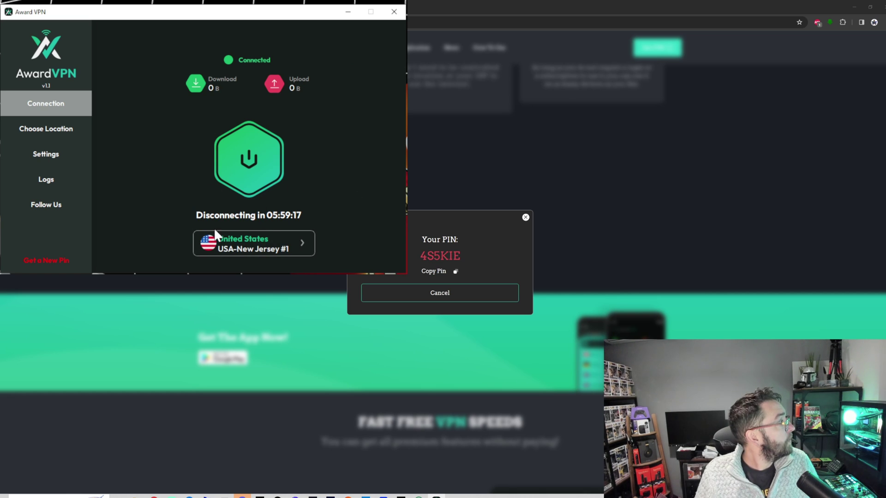
- Dismiss the website's PIN pop-up and open a new blank Chrome tab
left_click(525, 218)
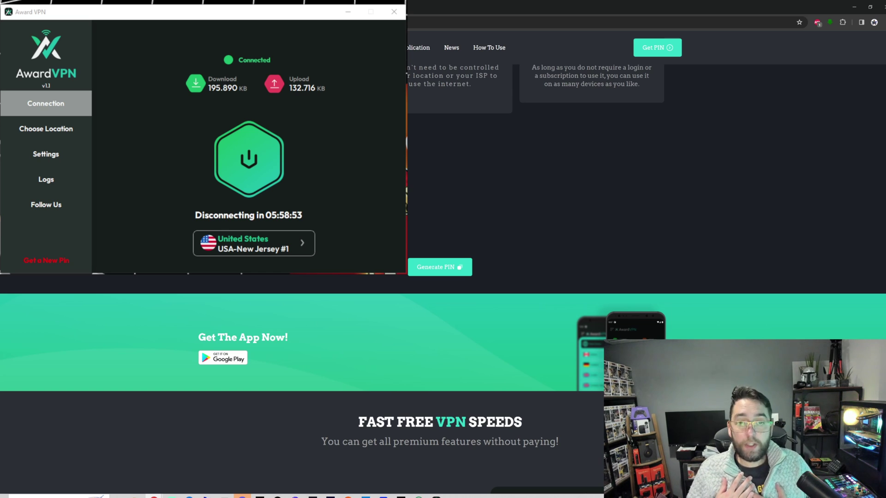
key("ctrl+t")
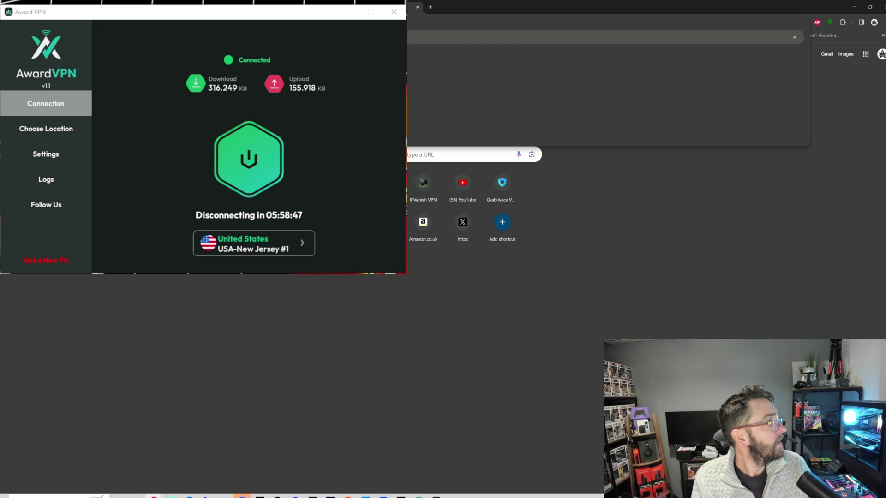
- Hide the bookmarks bar and browse Netflix's US Films rows, including Top 10 Films Today
key("ctrl+shift+b")
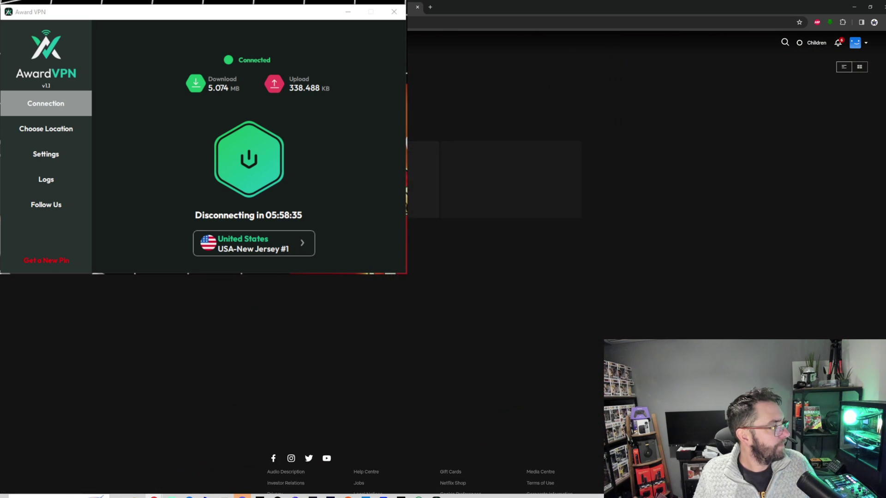
scroll(508, 277, "down", 5)
scroll(507, 277, "down", 2)
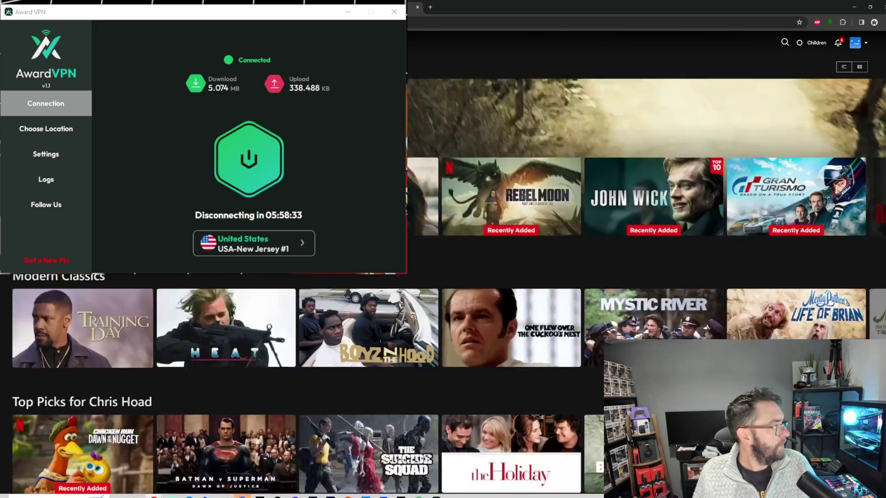
scroll(507, 277, "down", 3)
scroll(508, 277, "down", 5)
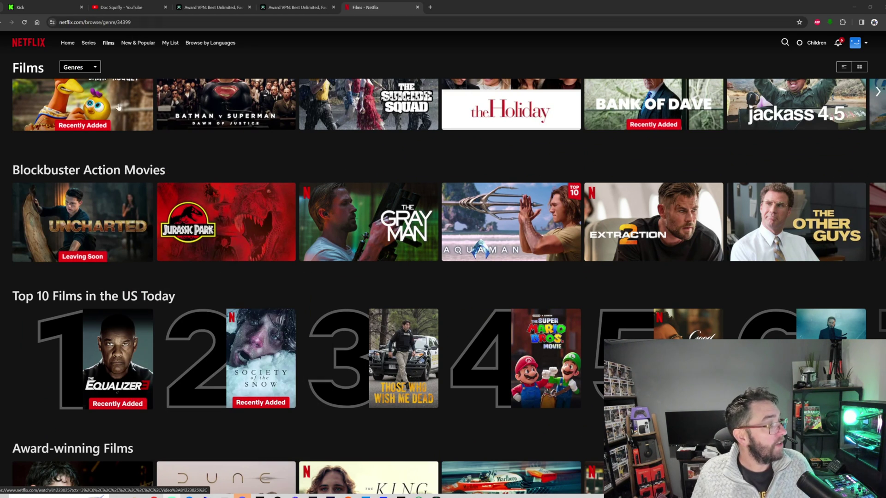
scroll(330, 292, "up", 5)
scroll(330, 292, "up", 5)
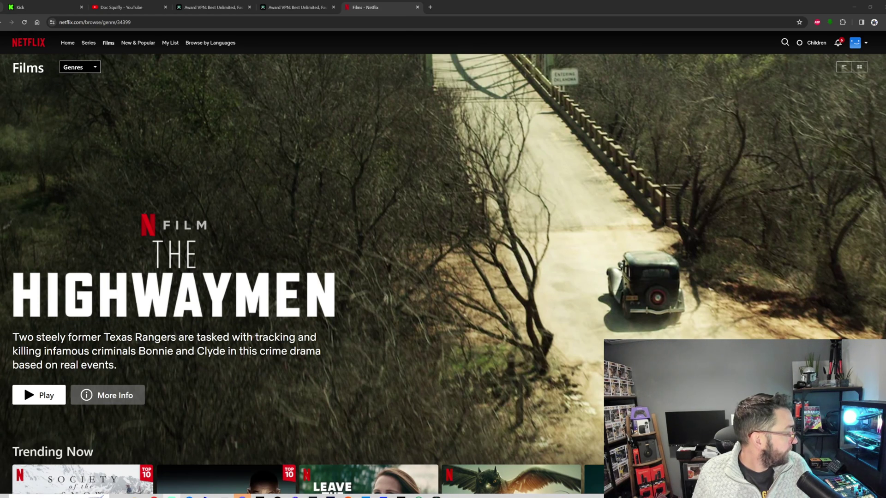
- Connect Award VPN to Australia AU Sydney #1 and bring Netflix back to the front
left_click(66, 130)
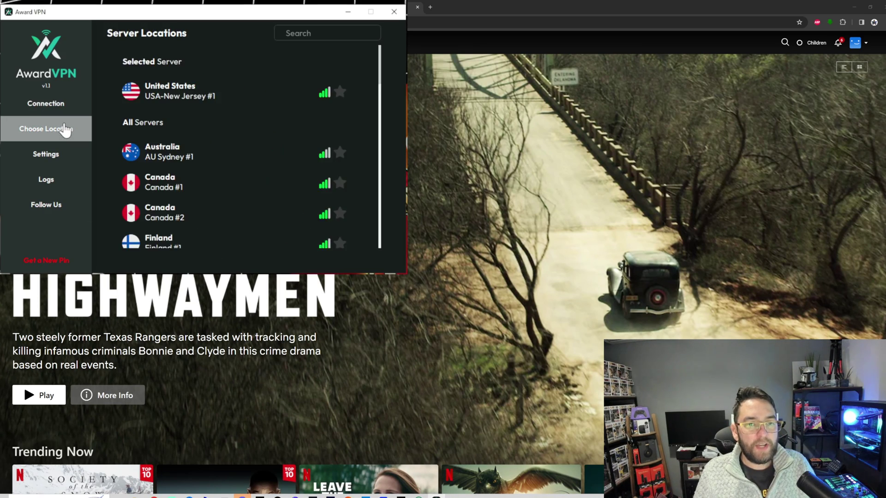
left_click(188, 156)
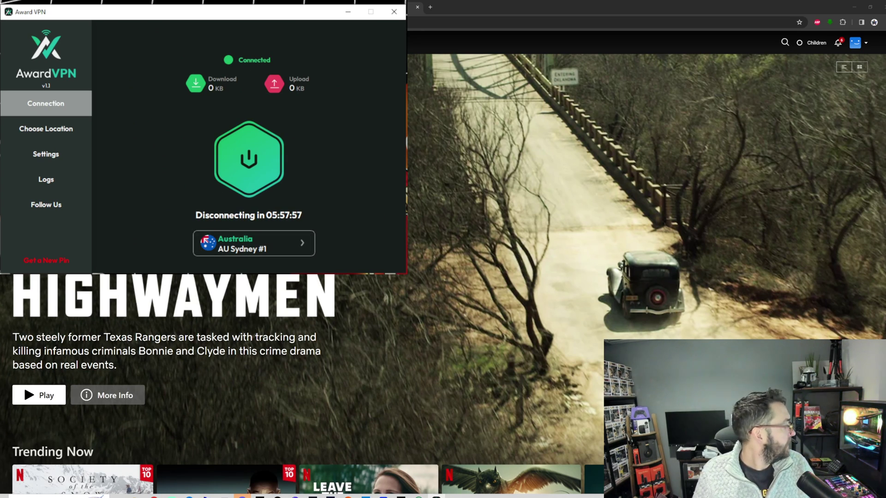
left_click(460, 14)
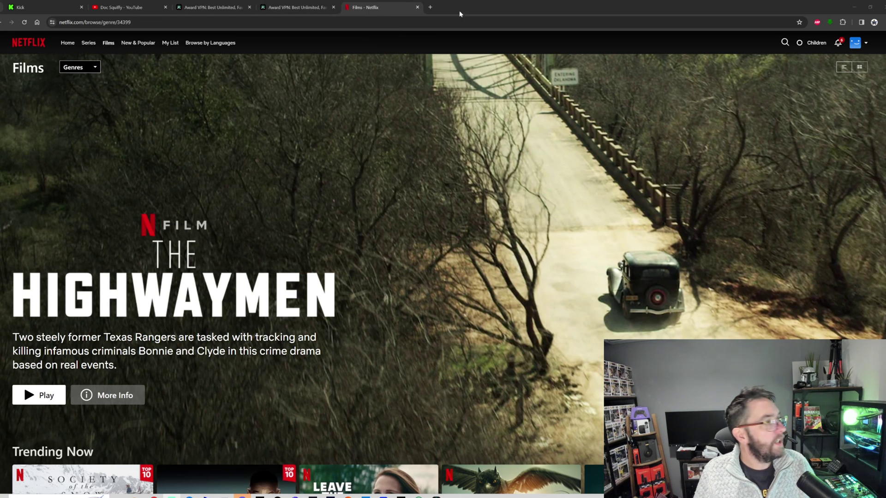
- Search '9now' in a new tab and scroll the 9now.com.au home page
left_click(431, 7)
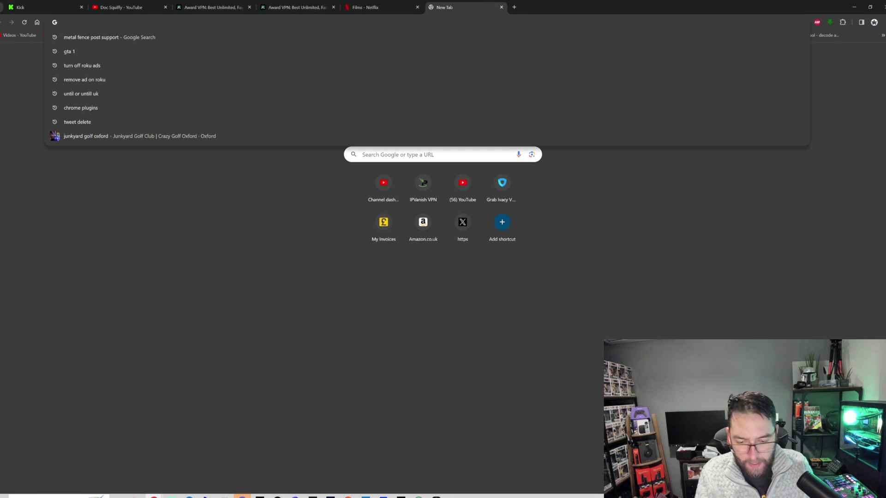
type("9no")
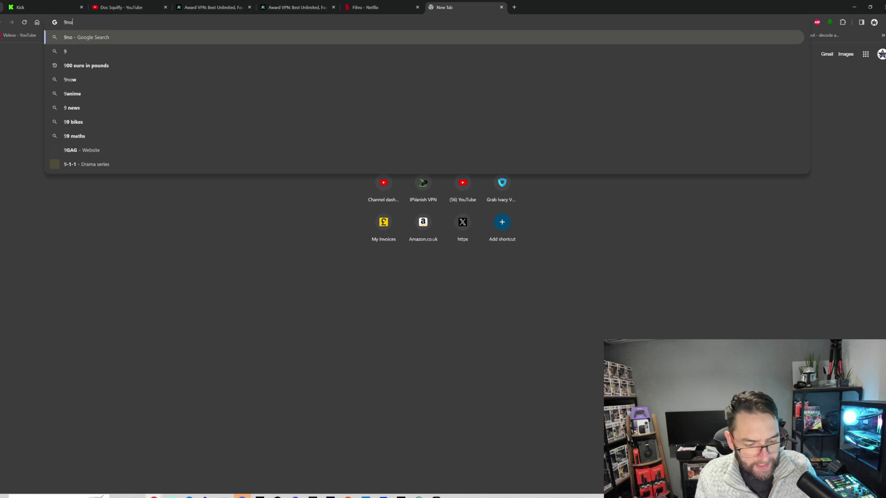
type("w")
key("Return")
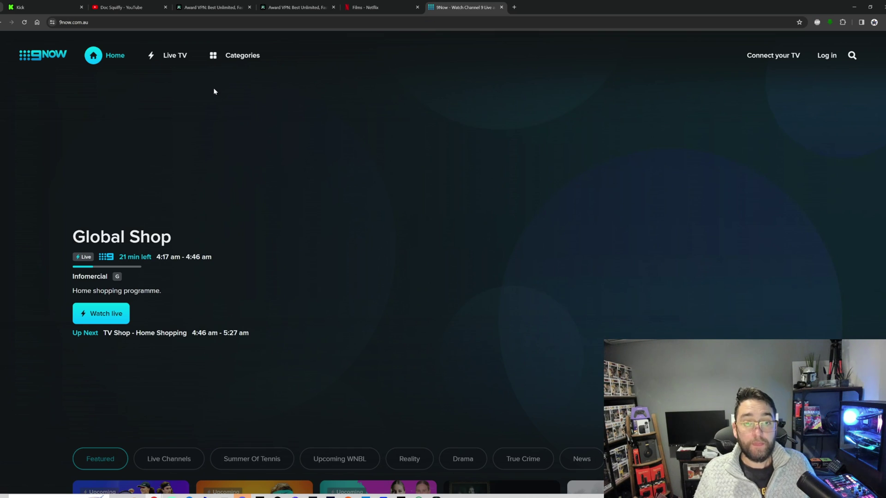
scroll(282, 182, "down", 5)
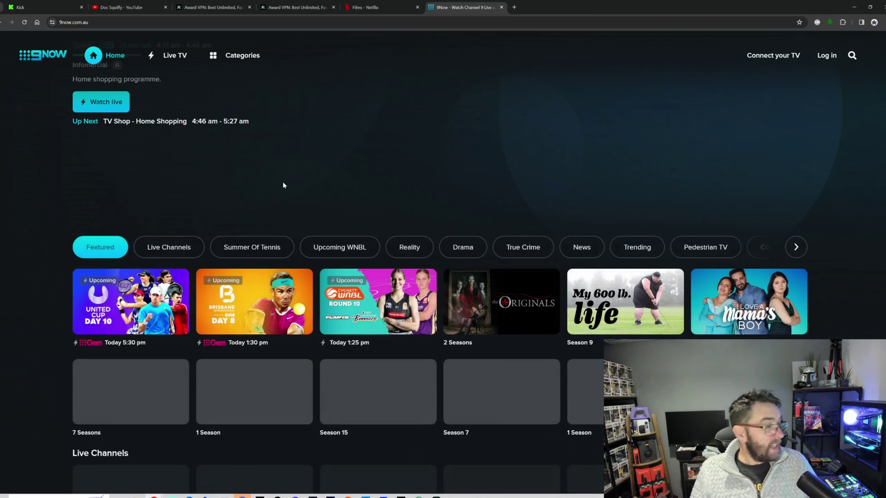
scroll(200, 295, "down", 2)
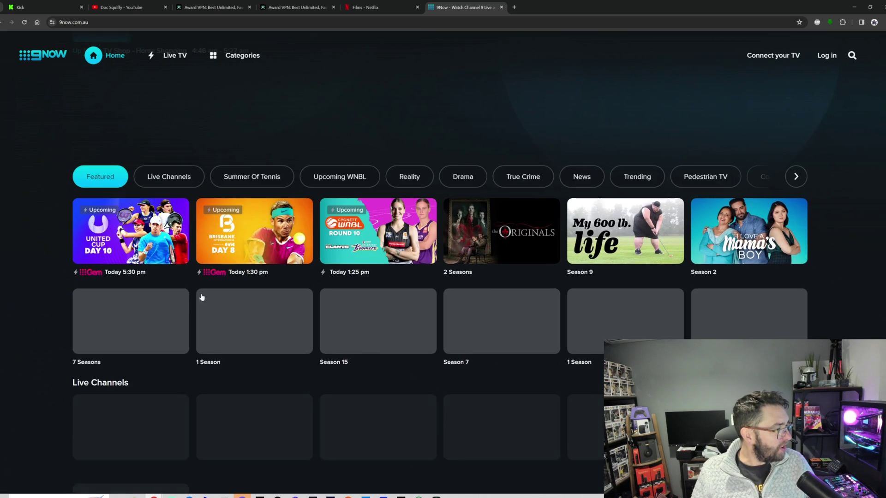
scroll(200, 294, "up", 6)
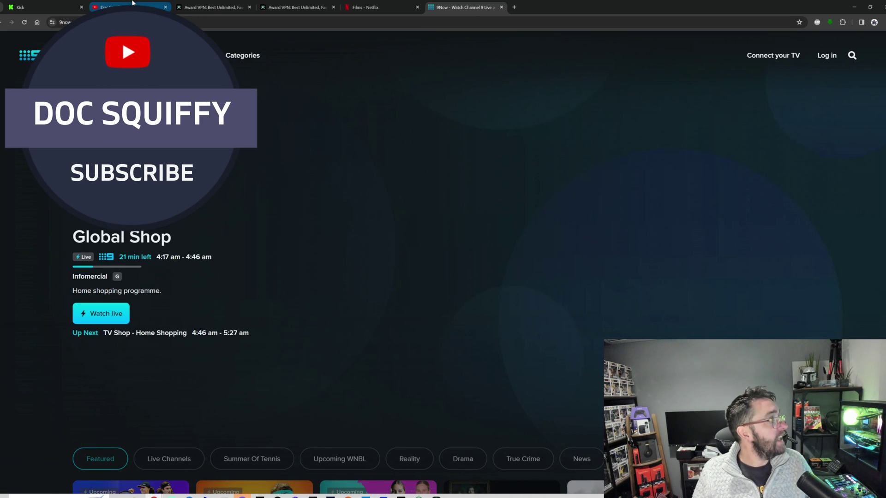
- Disconnect Award VPN from Sydney and return to the award-vpn.com tab
left_click(121, 7)
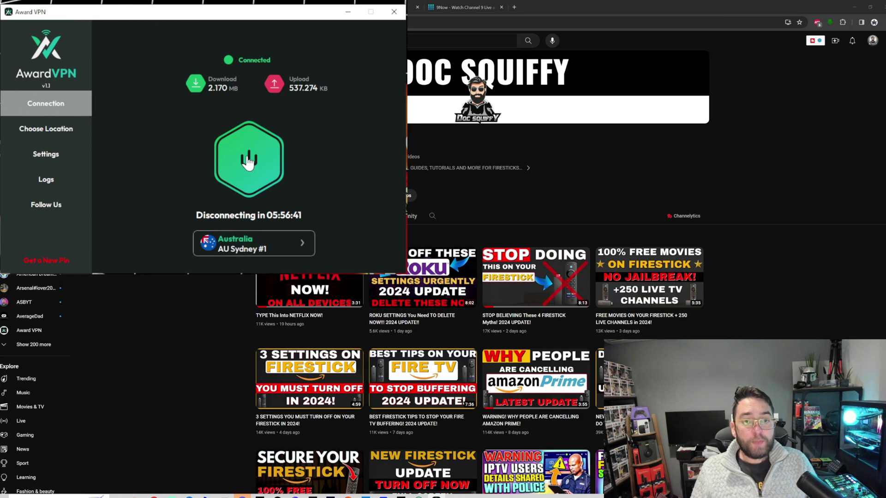
left_click(249, 159)
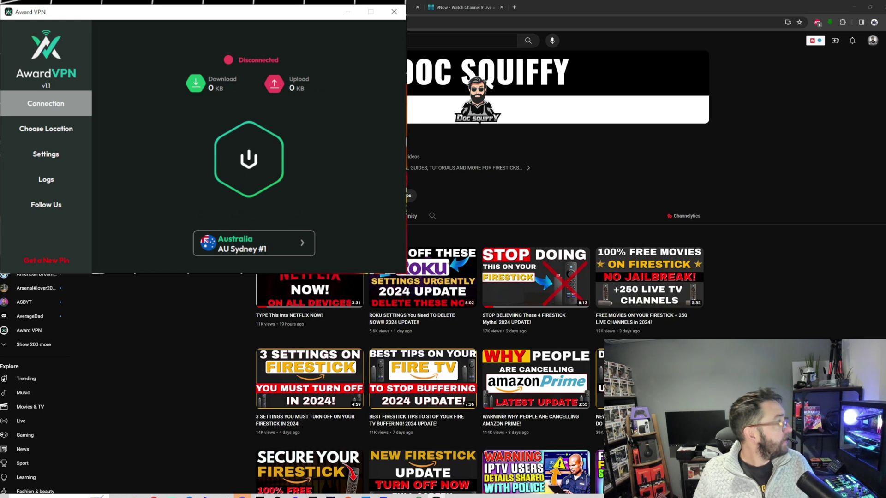
left_click(212, 7)
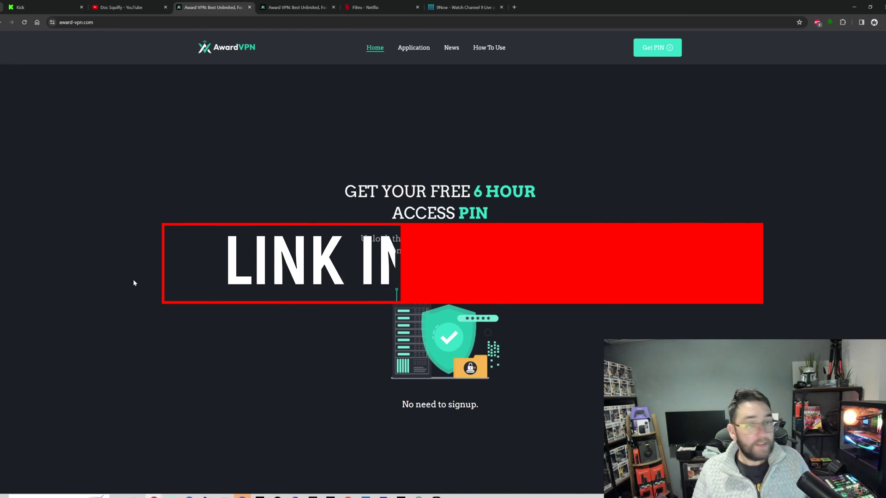
- Open the Application download page from award-vpn.com's navigation bar
left_click(414, 47)
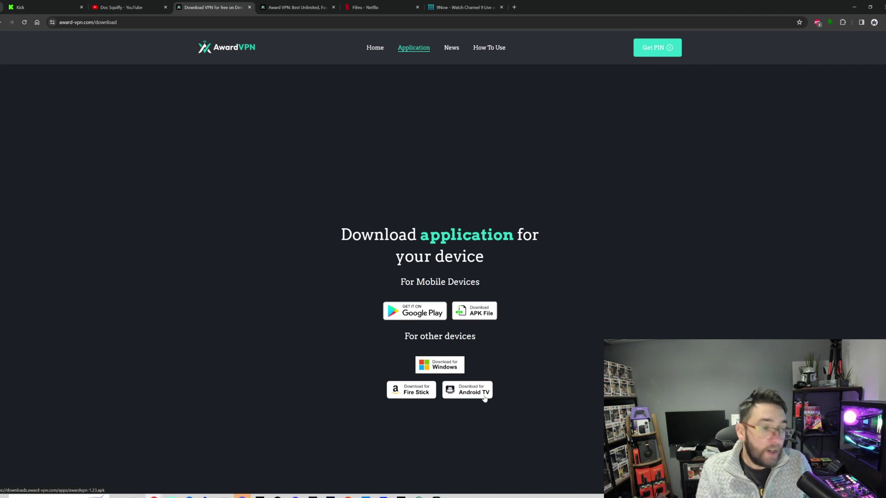
left_click(443, 360)
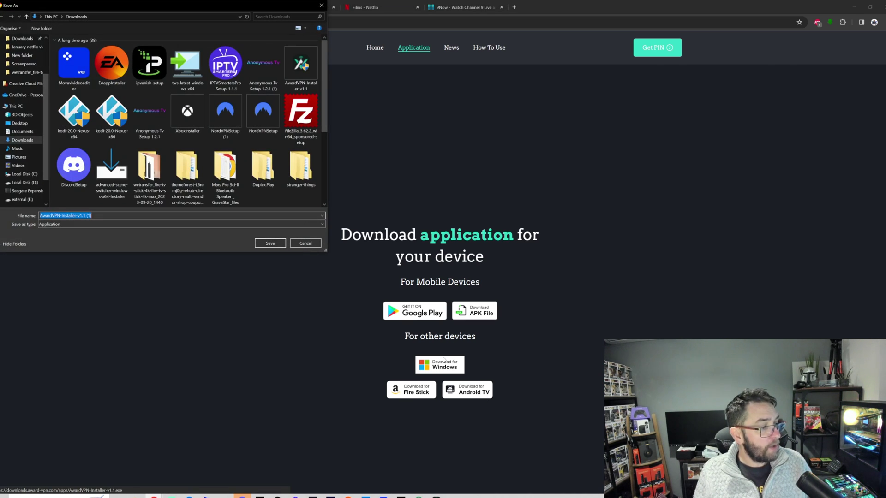
left_click(306, 243)
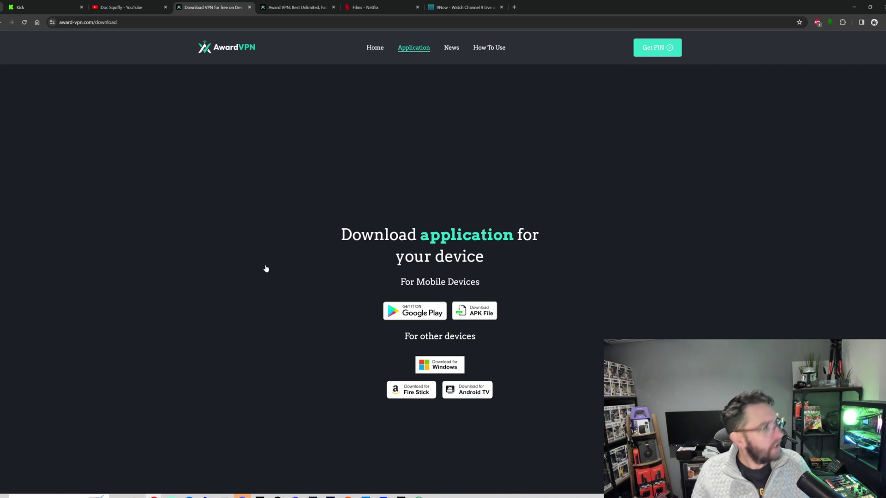
- Switch back to the Doc Squiffy YouTube channel's Videos tab
left_click(121, 7)
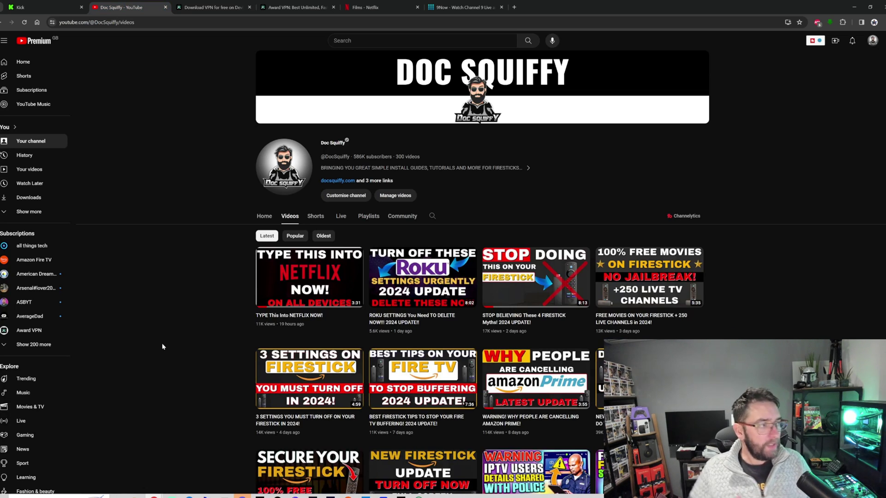